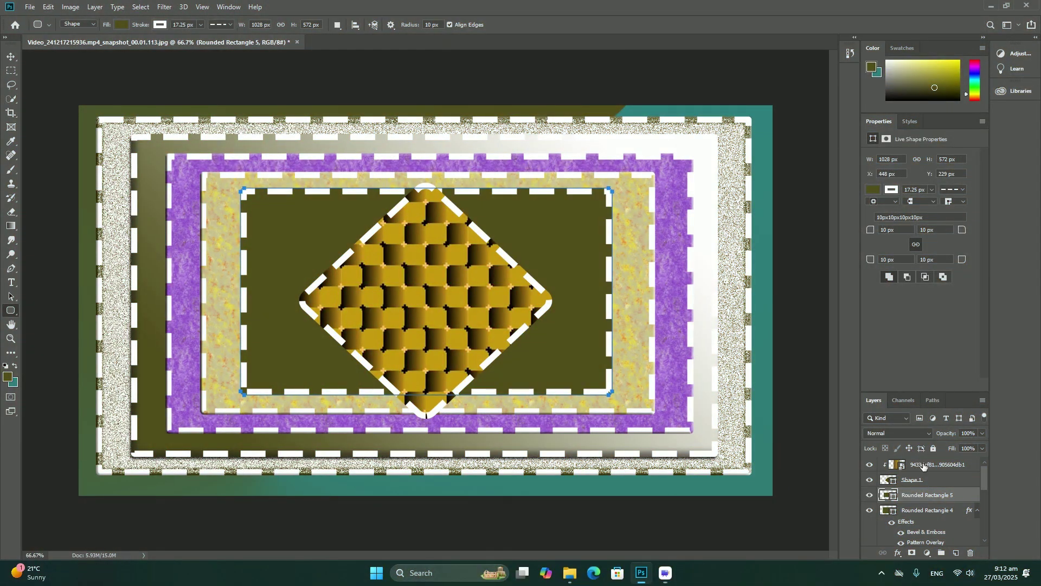
# Delete the frame, shape and image layers so only the Background layer remains
pyautogui.click(923, 465)
pyautogui.press('Delete')
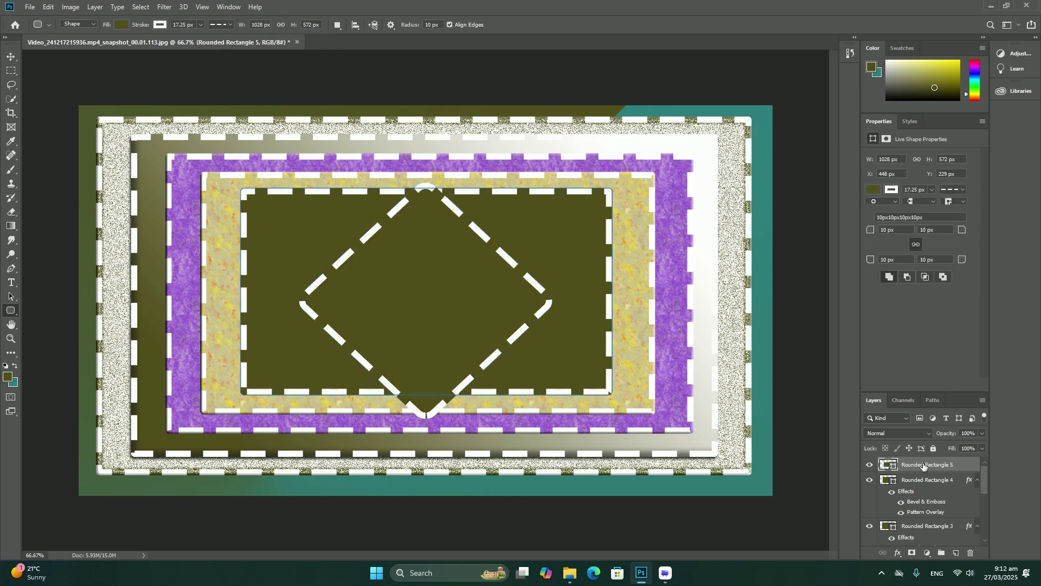
pyautogui.press('Delete')
pyautogui.press('Delete')
pyautogui.press('Delete')
pyautogui.press('Delete')
pyautogui.press('Delete')
pyautogui.press('Delete')
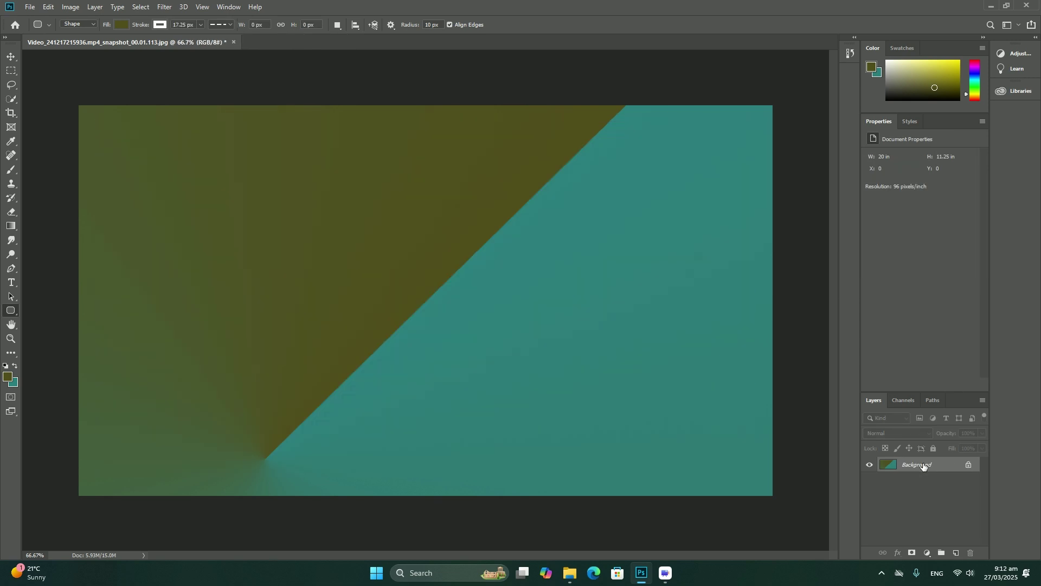
# Set the foreground to dark teal and drag a diagonal dark-to-light teal gradient across the canvas
pyautogui.click(8, 377)
pyautogui.click(450, 238)
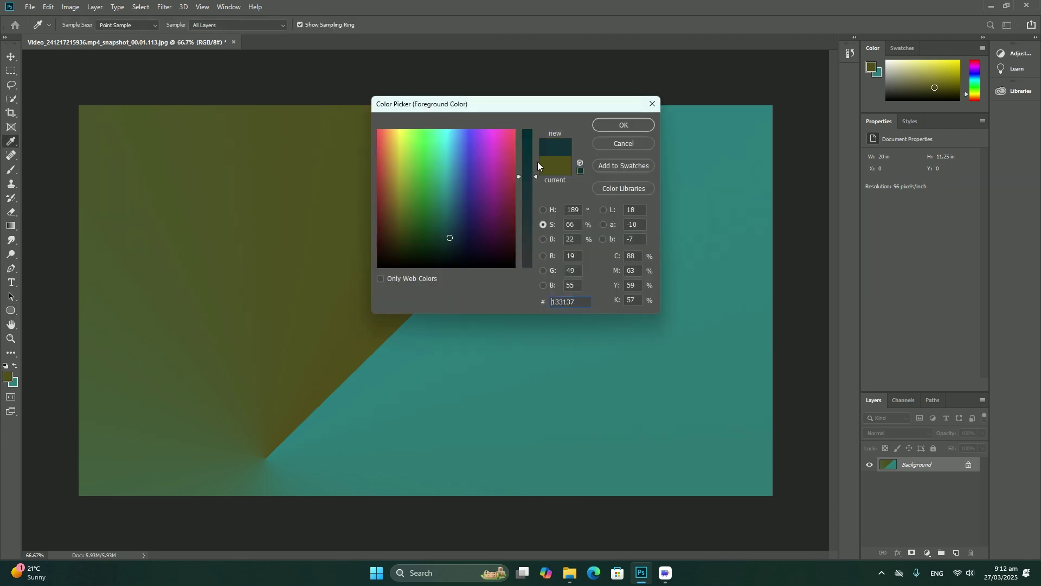
pyautogui.click(623, 125)
pyautogui.press('g')
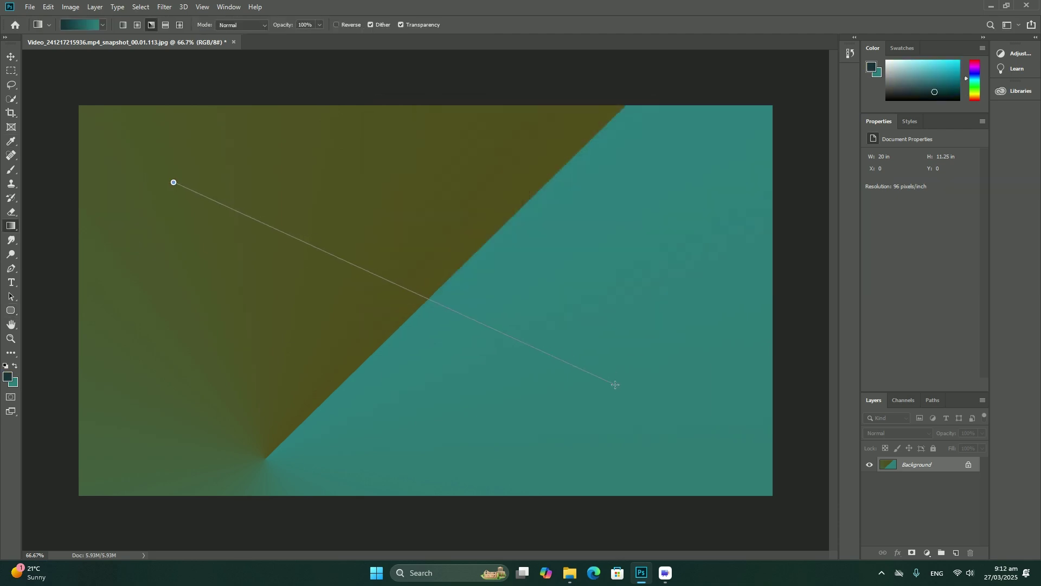
pyautogui.moveTo(172, 182); pyautogui.dragTo(615, 383)
# Draw a dark teal circle with a dotted white outline, nudged slightly left of centre
pyautogui.rightClick(15, 315)
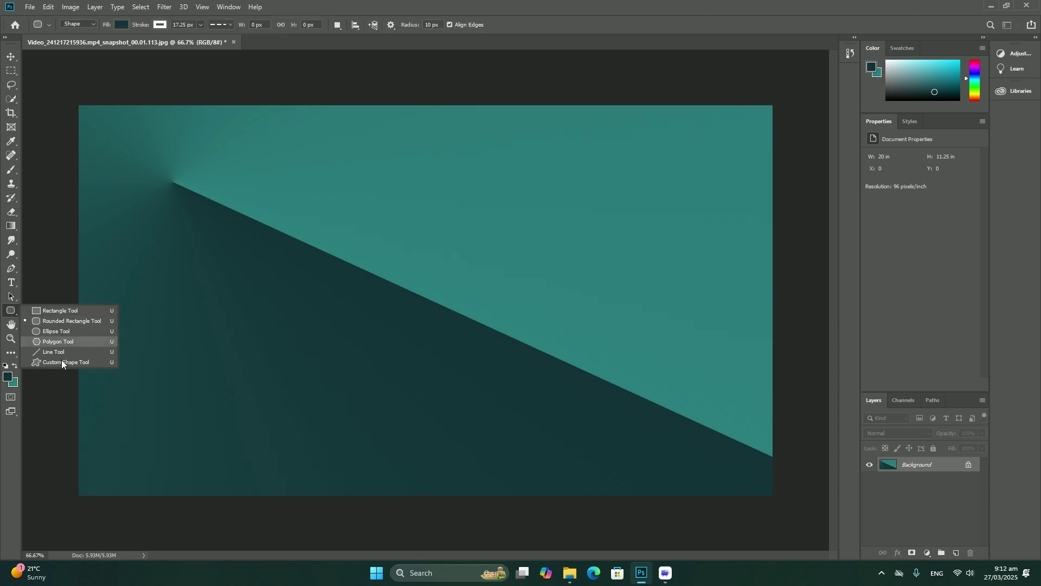
pyautogui.click(57, 332)
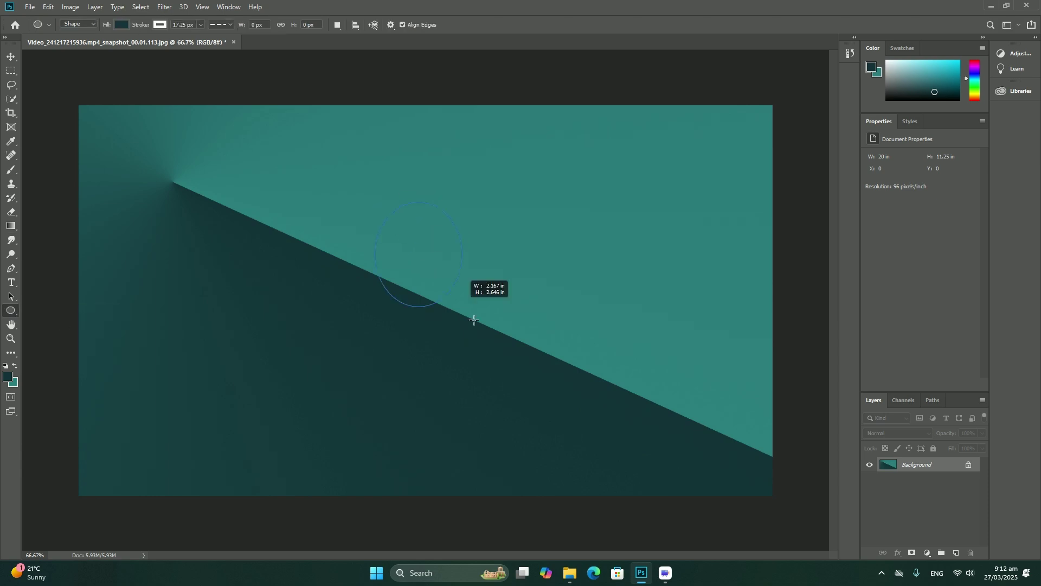
pyautogui.moveTo(375, 202); pyautogui.dragTo(589, 415)
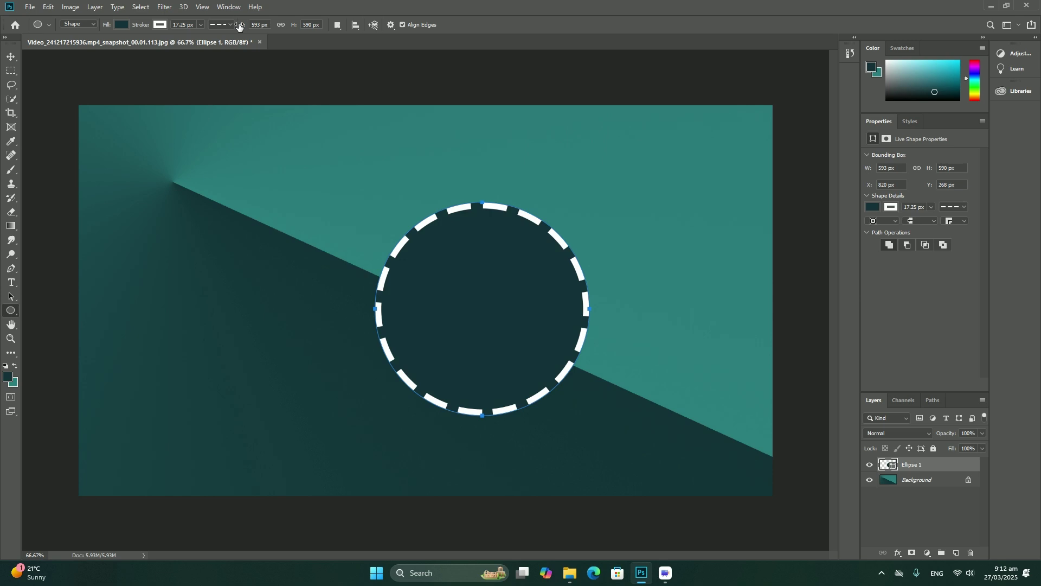
pyautogui.click(222, 24)
pyautogui.click(217, 91)
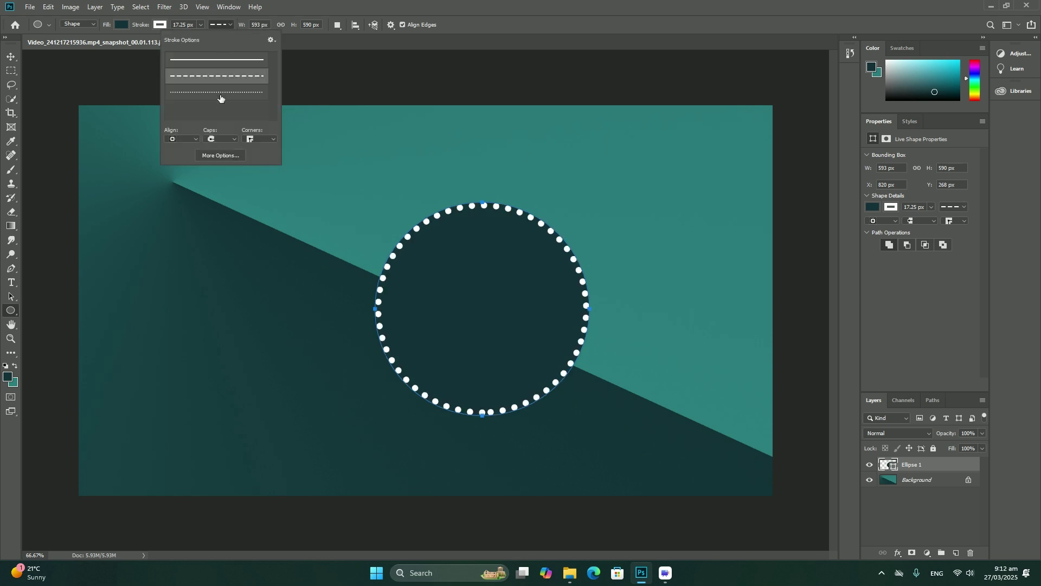
pyautogui.click(12, 58)
pyautogui.moveTo(481, 284); pyautogui.dragTo(439, 284)
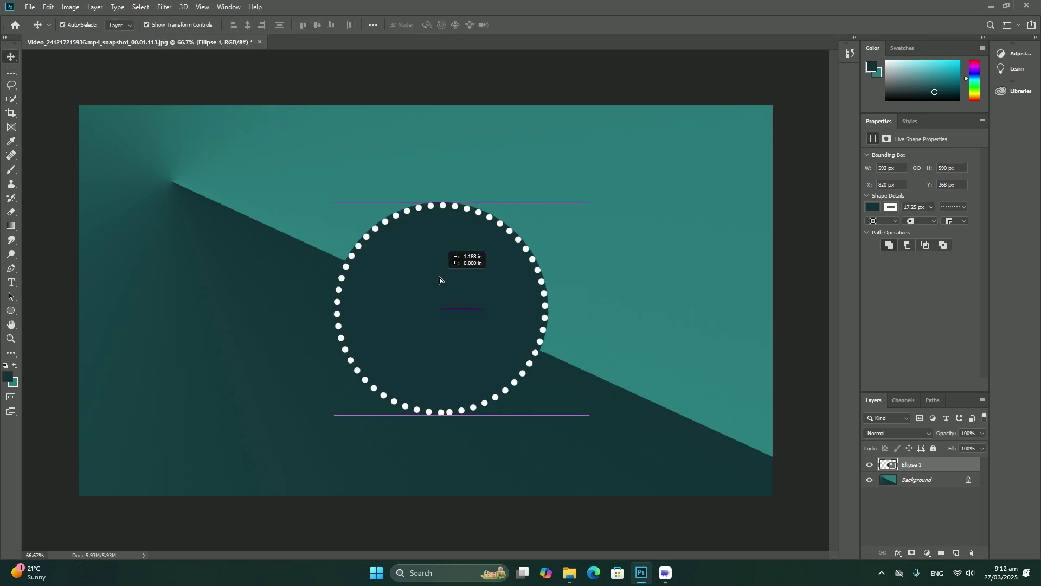
# Place the orange wavy-lines image as an embedded layer, positioned and resized over the circle
pyautogui.click(31, 7)
pyautogui.click(65, 204)
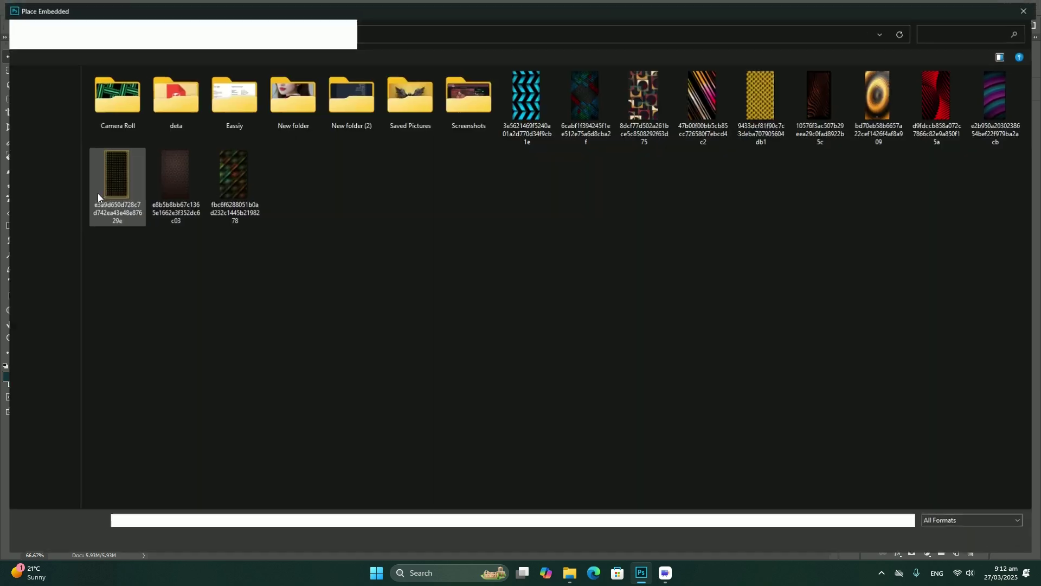
pyautogui.doubleClick(833, 82)
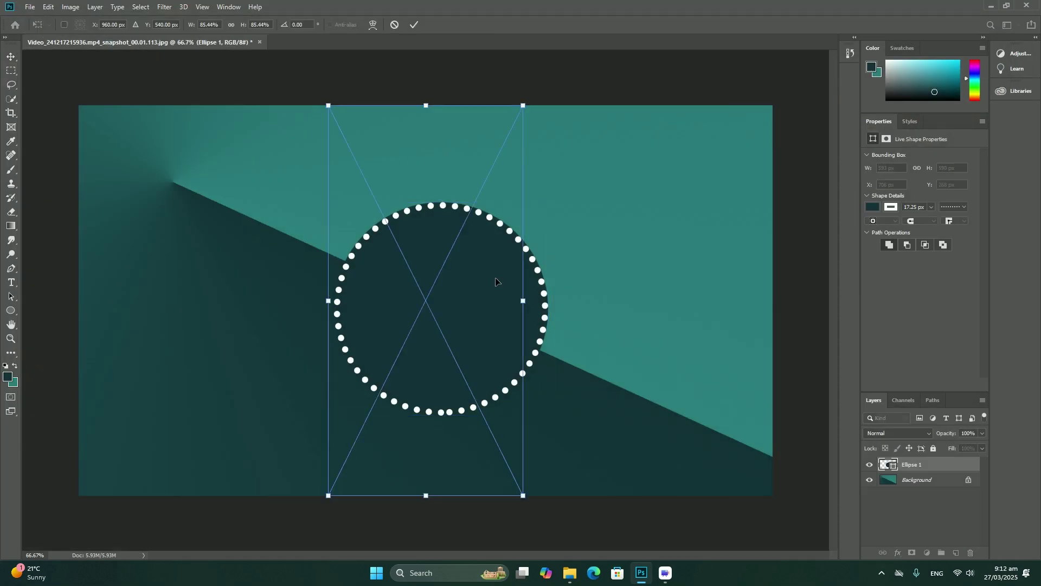
pyautogui.moveTo(482, 308); pyautogui.dragTo(498, 307)
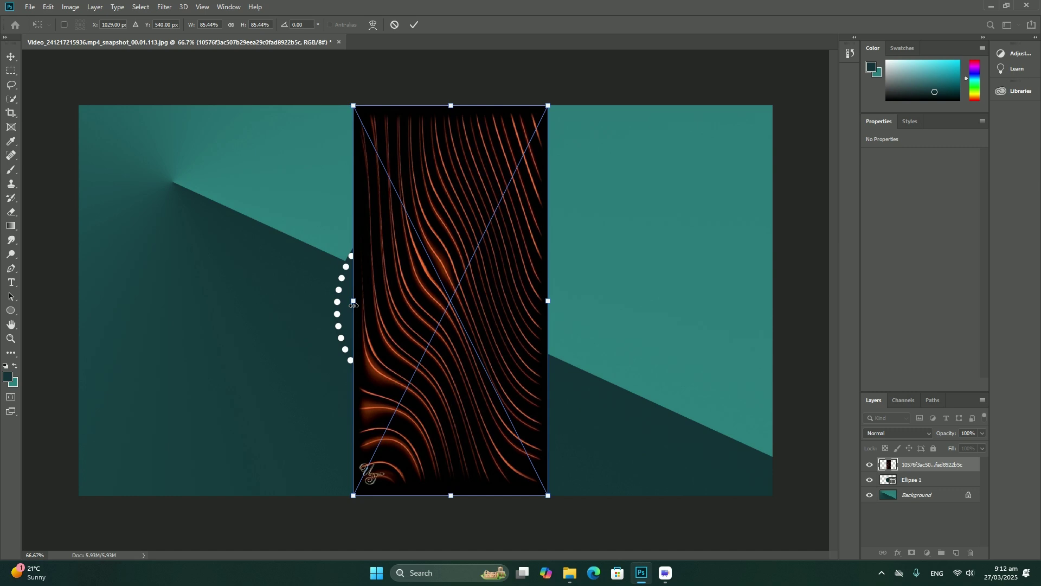
pyautogui.moveTo(354, 306); pyautogui.dragTo(320, 308)
pyautogui.press('Return')
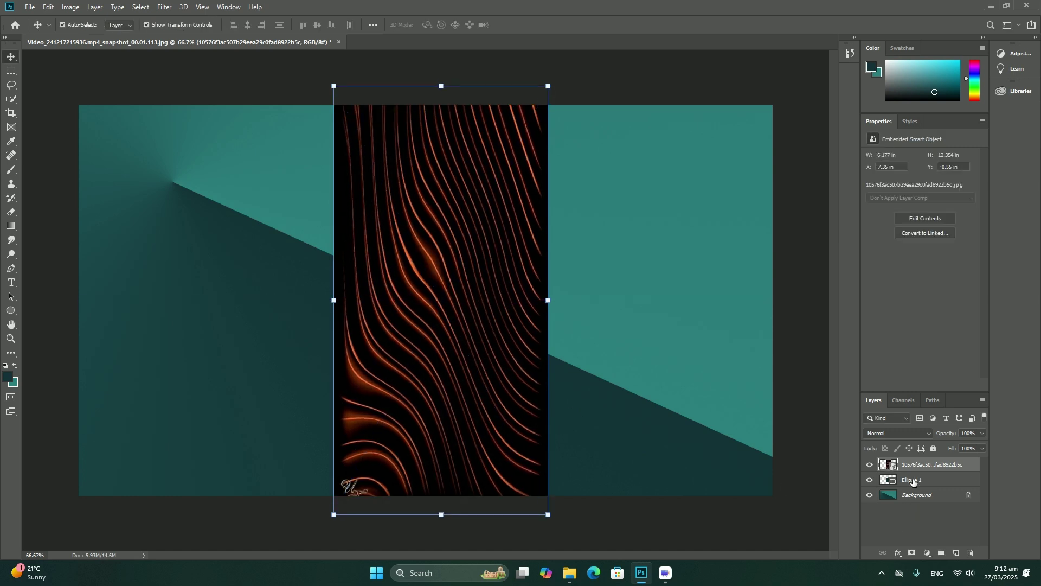
# Clip the wavy image to the dotted circle with a clipping mask
pyautogui.rightClick(919, 469)
pyautogui.click(951, 239)
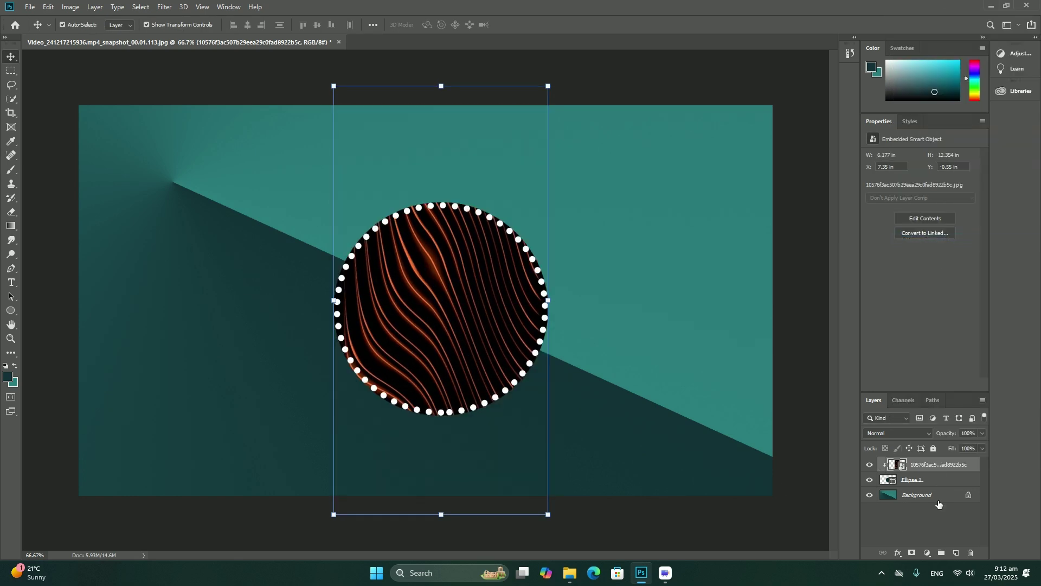
pyautogui.click(931, 496)
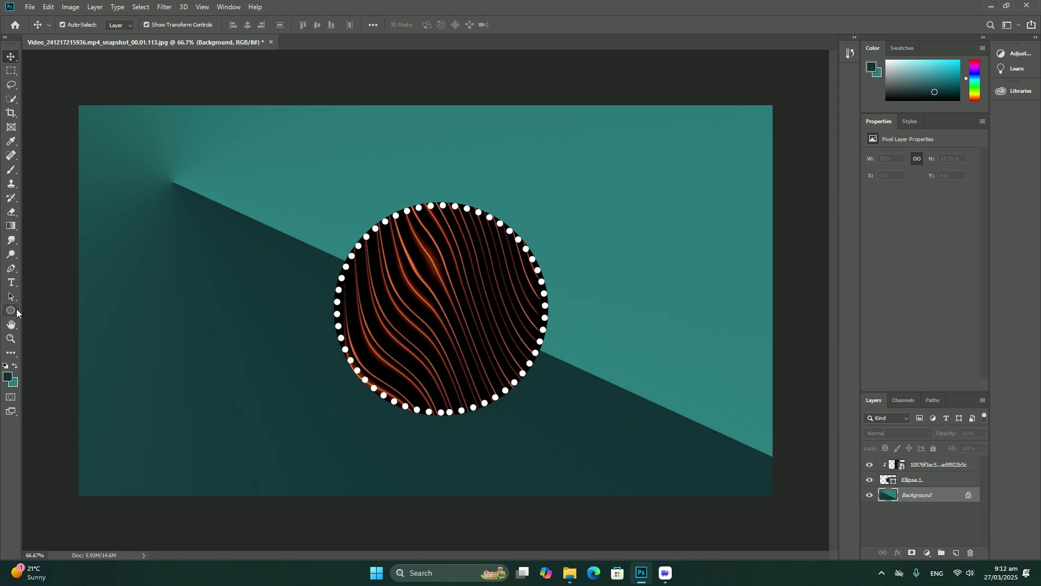
# Draw a large dashed rounded-rectangle frame across the canvas and give it the red style
pyautogui.rightClick(17, 310)
pyautogui.click(38, 328)
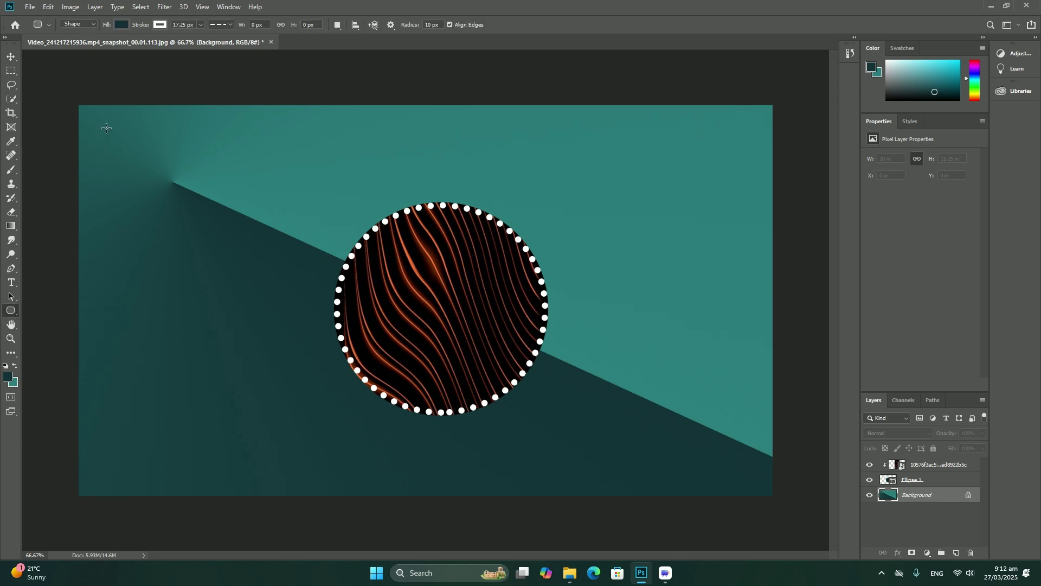
pyautogui.moveTo(107, 128); pyautogui.dragTo(740, 470)
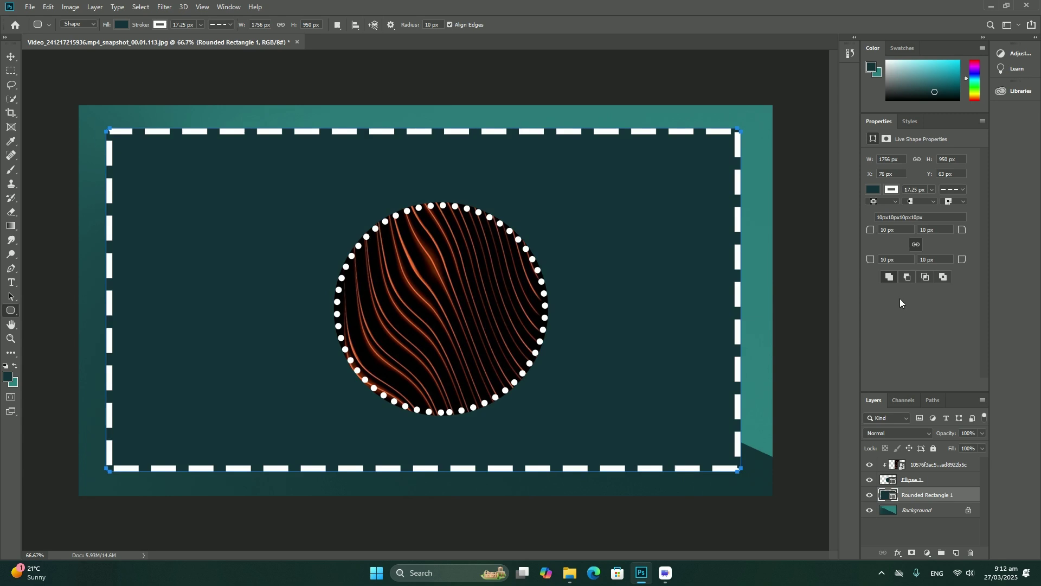
pyautogui.click(910, 121)
pyautogui.click(870, 227)
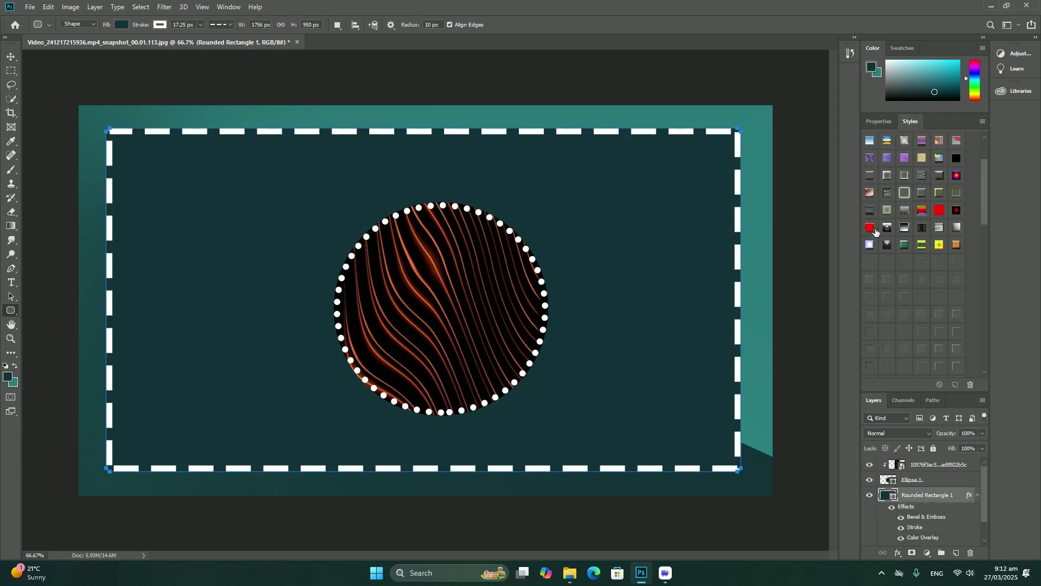
# Add nested wood- and stone-styled rounded rectangles, plus a tall narrow rectangle at left
pyautogui.moveTo(138, 151); pyautogui.dragTo(695, 439)
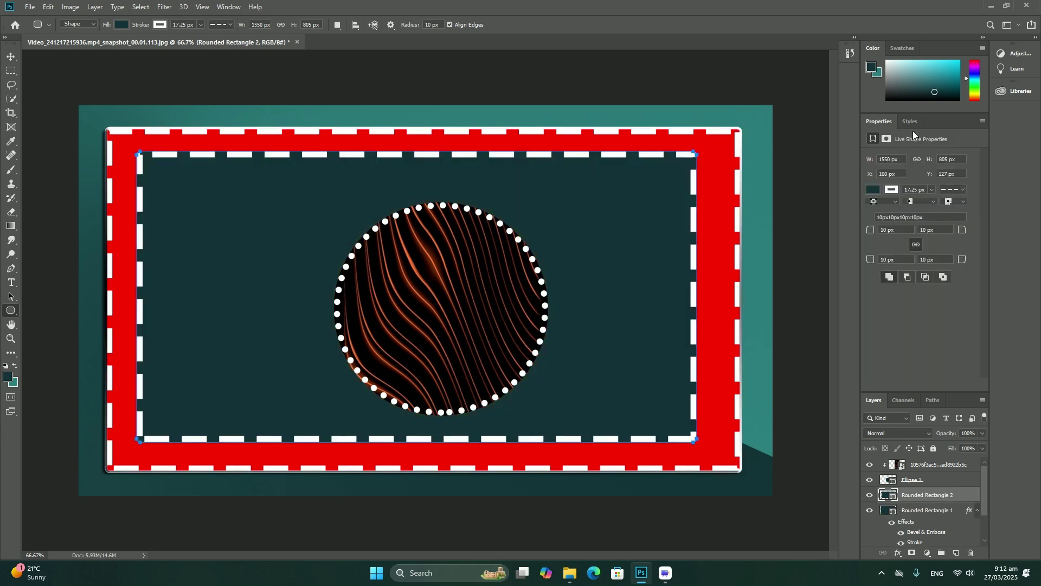
pyautogui.click(958, 244)
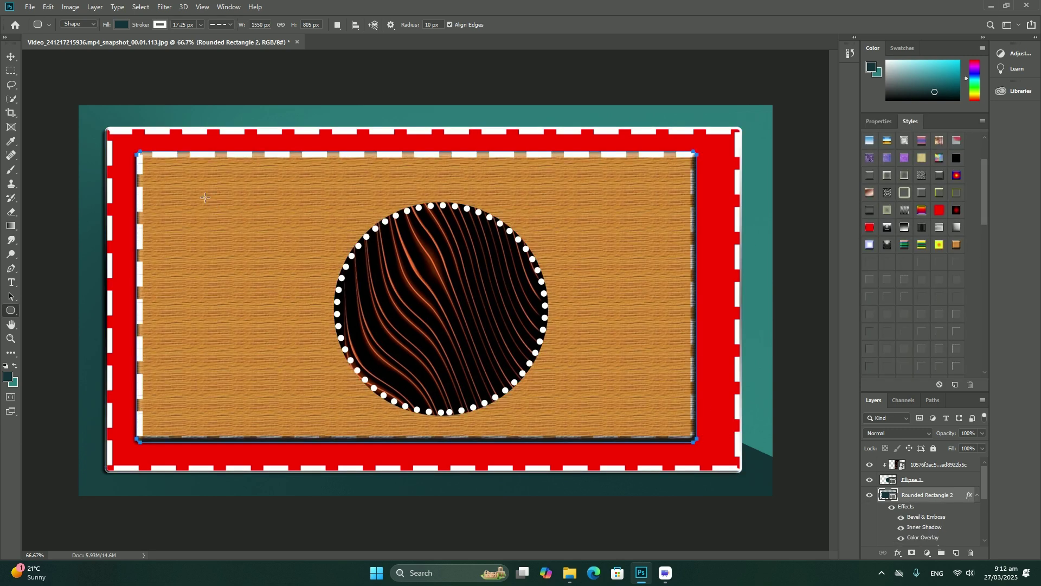
pyautogui.moveTo(185, 177); pyautogui.dragTo(664, 420)
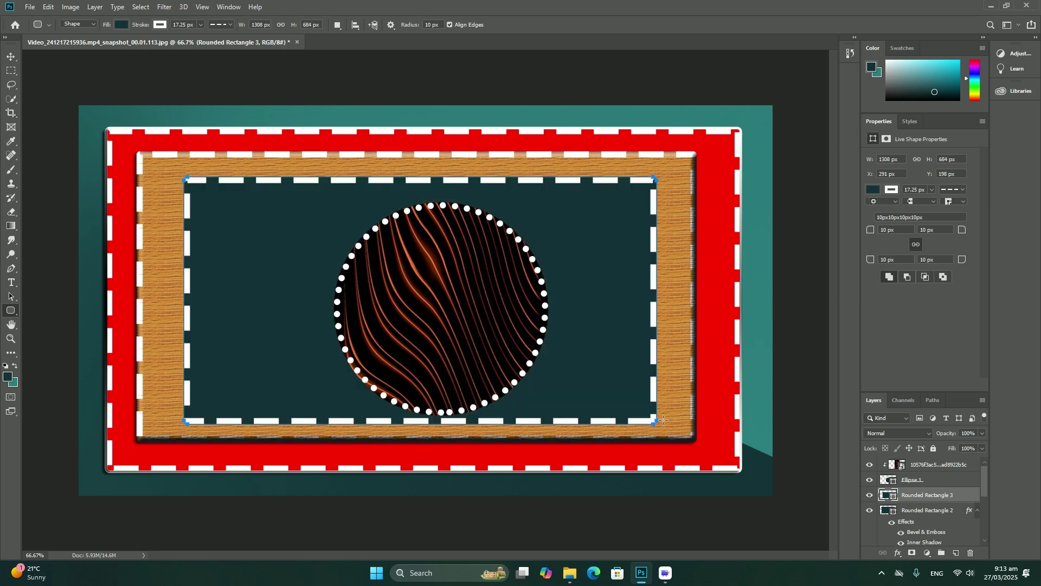
pyautogui.click(910, 121)
pyautogui.click(904, 192)
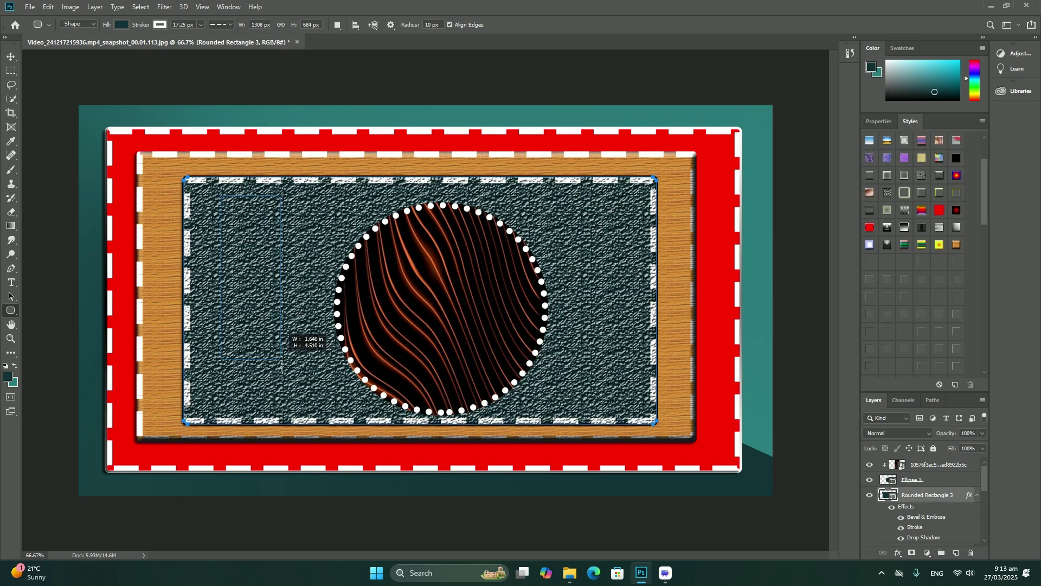
pyautogui.moveTo(222, 197); pyautogui.dragTo(298, 401)
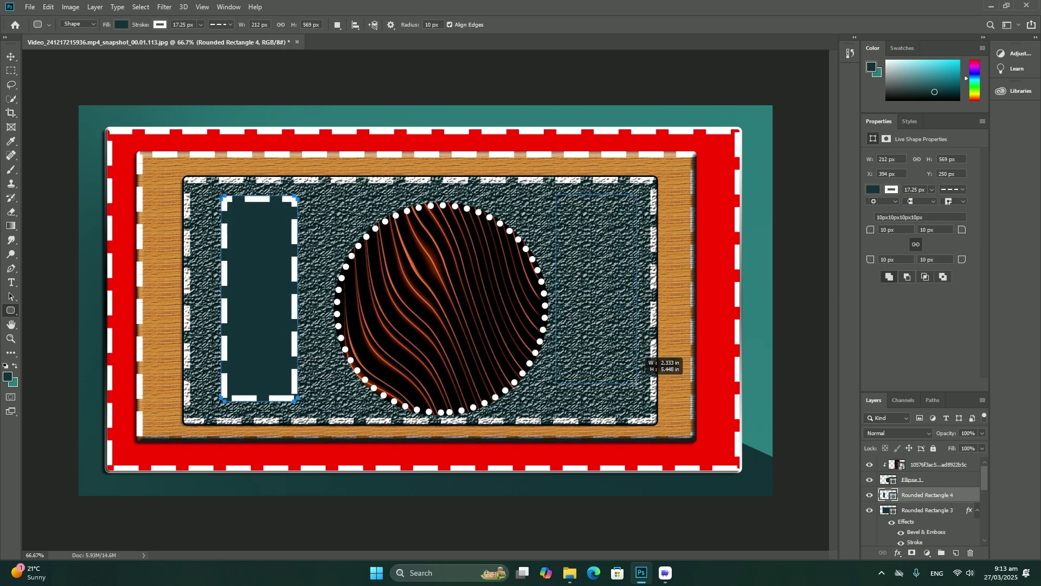